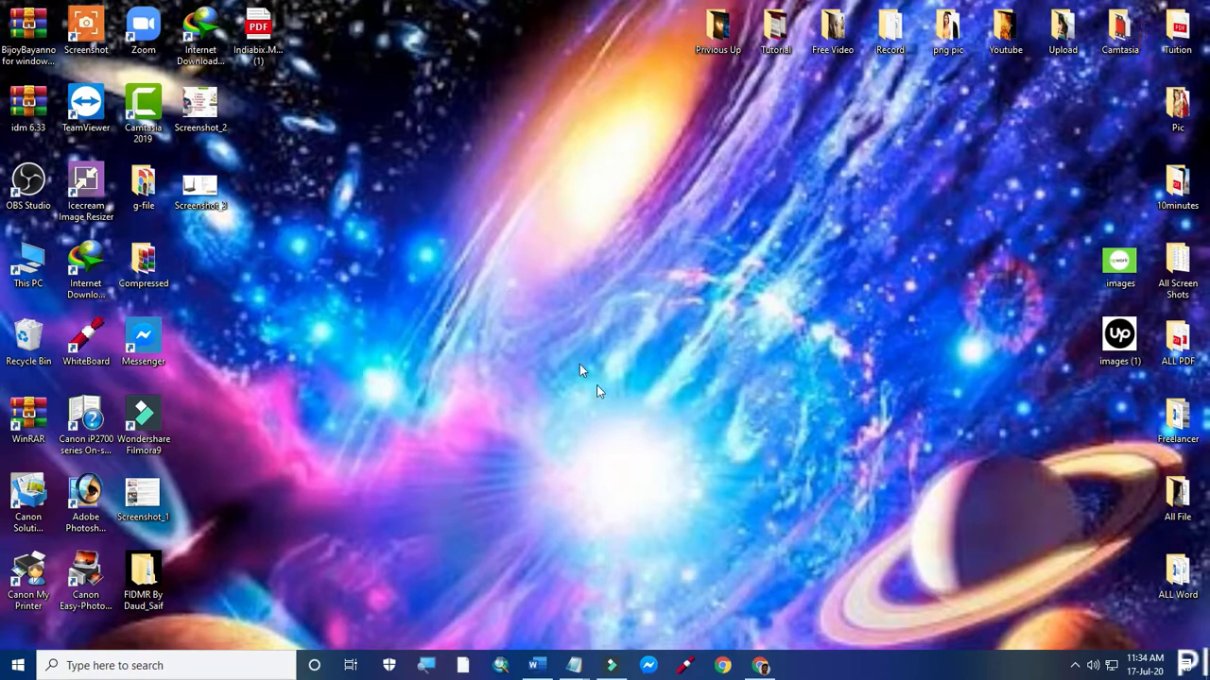
Switch to the Google Chrome window with the new tab page.
click(762, 661)
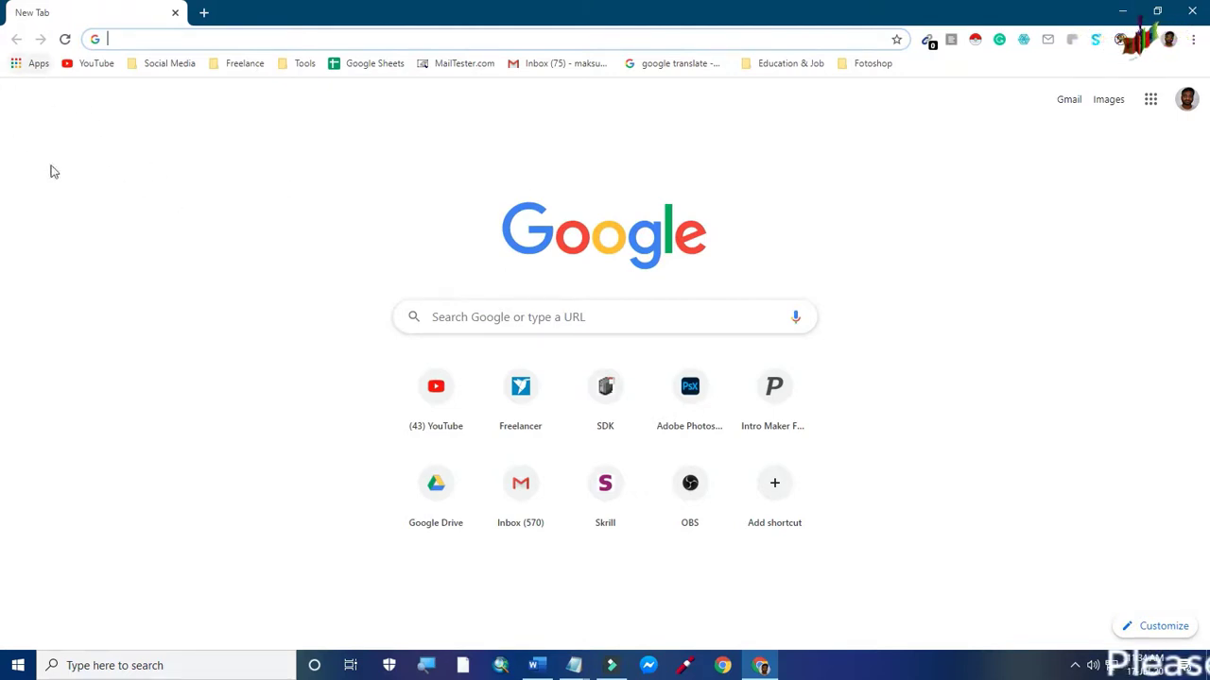
text(https://www.pdfonline.com/)
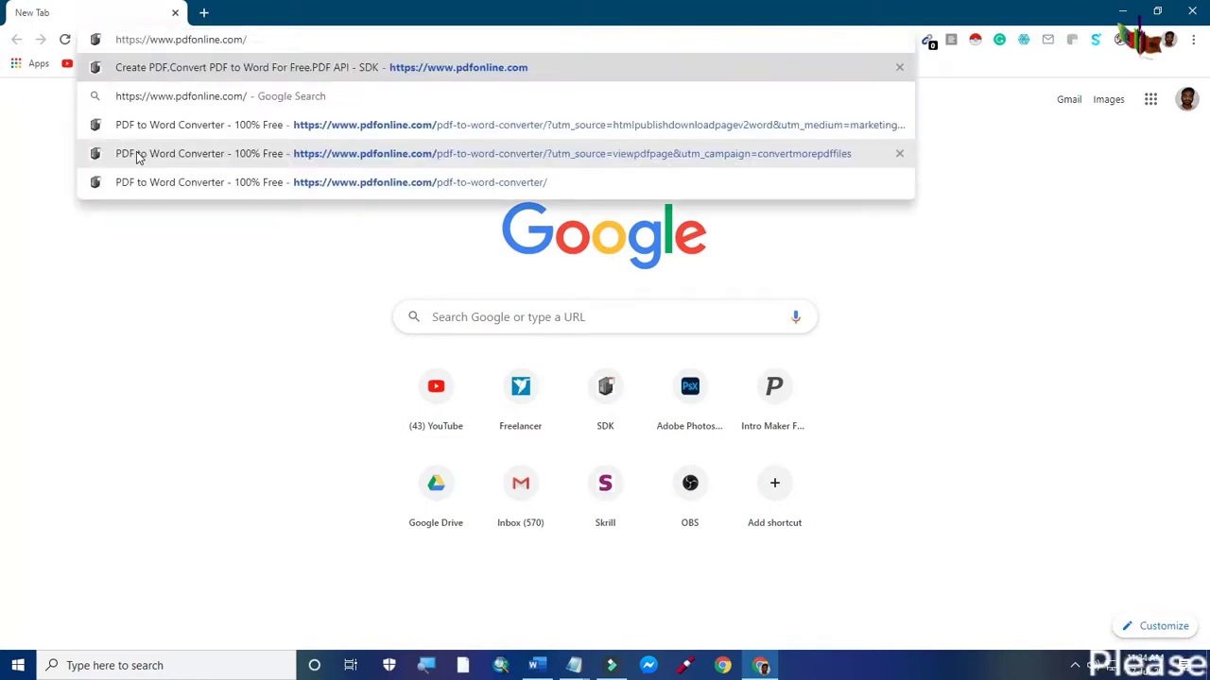
right_click(184, 378)
drag(3, 44, 64, 91)
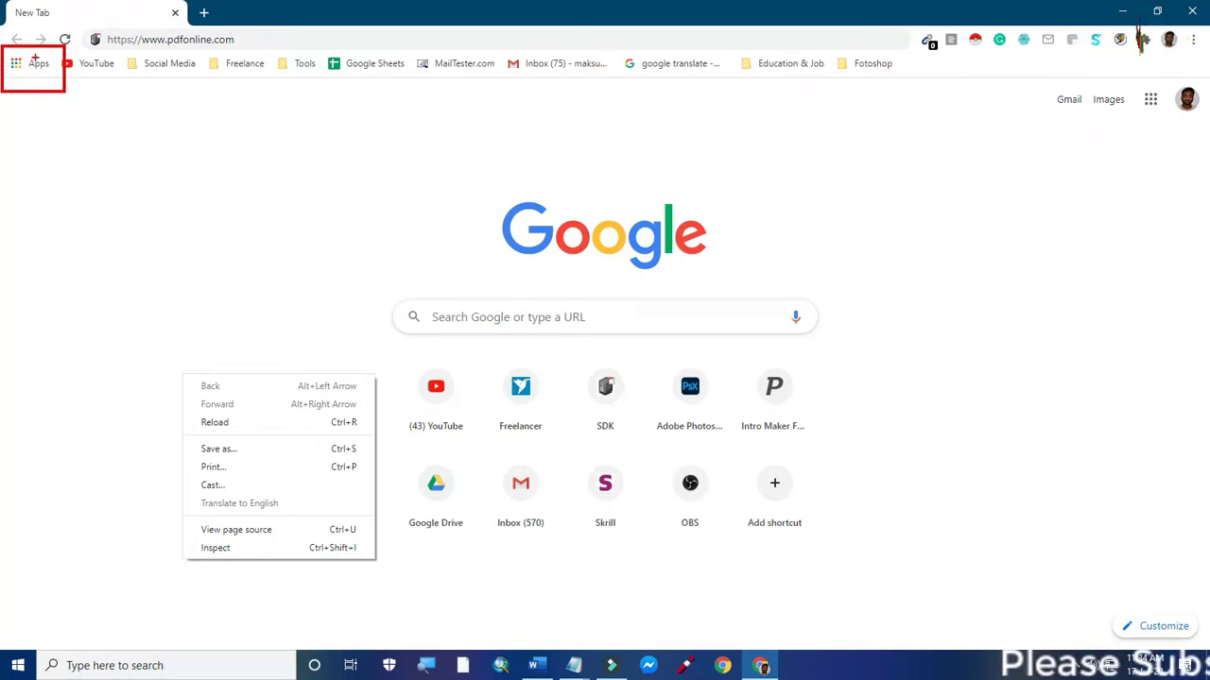
key(Escape)
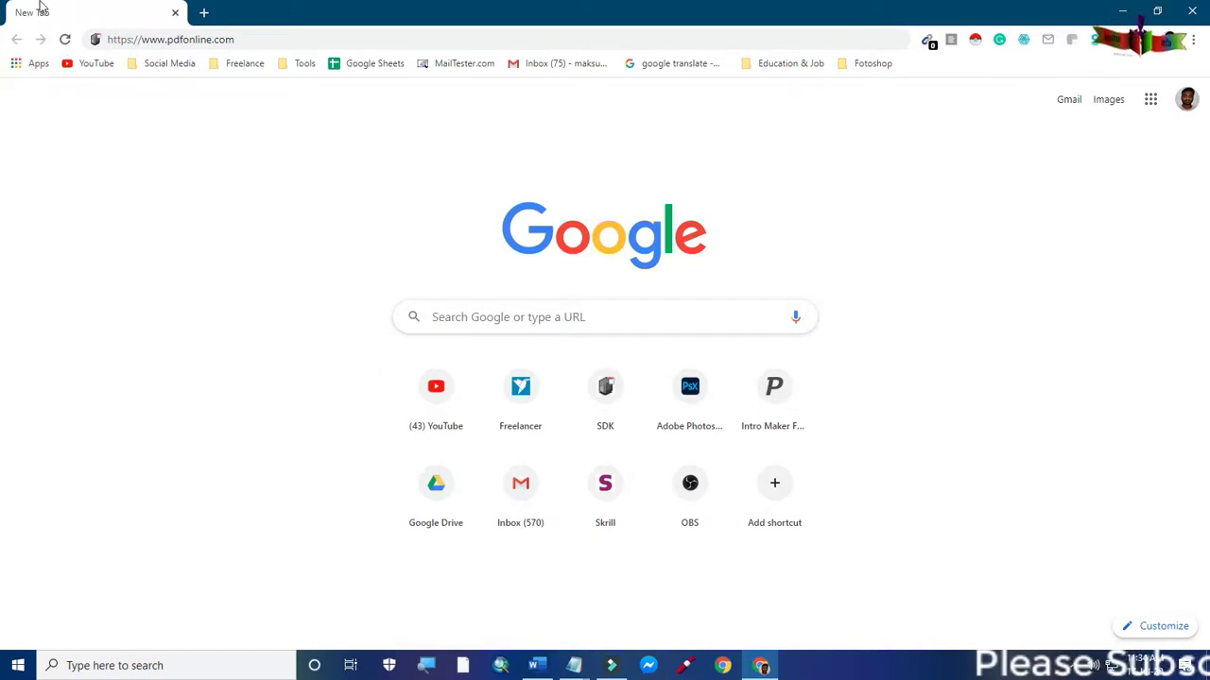
Open Google Drive from Chrome's apps page.
click(15, 66)
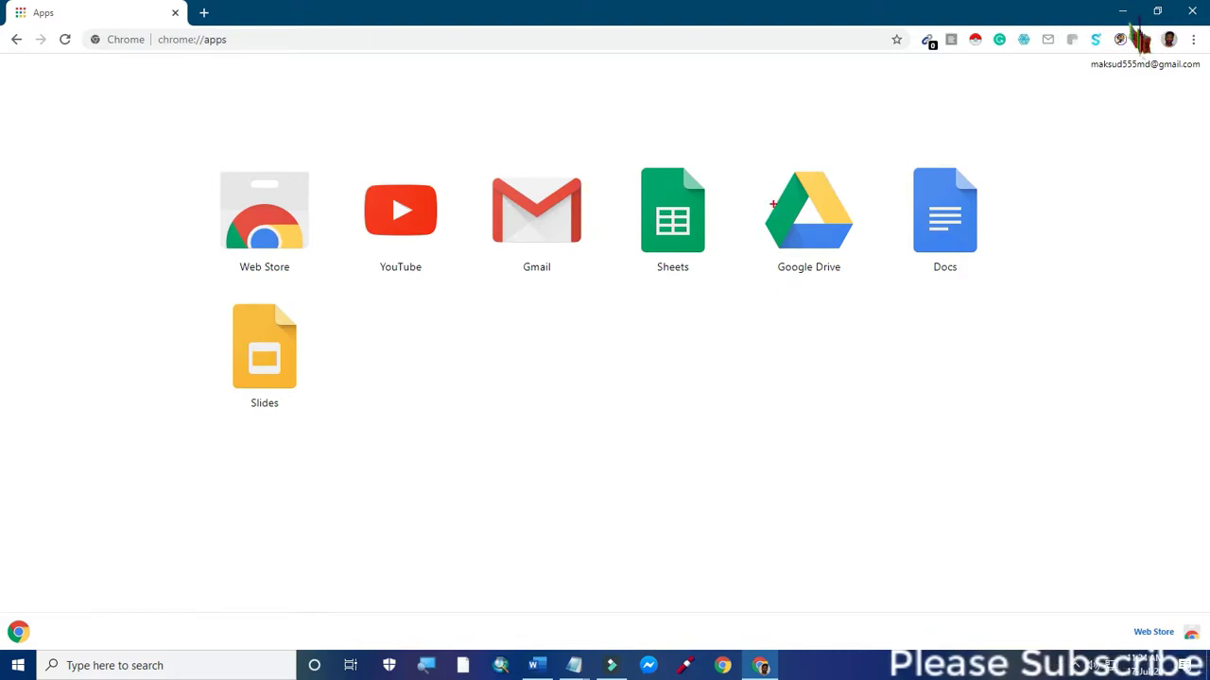
drag(739, 148, 869, 314)
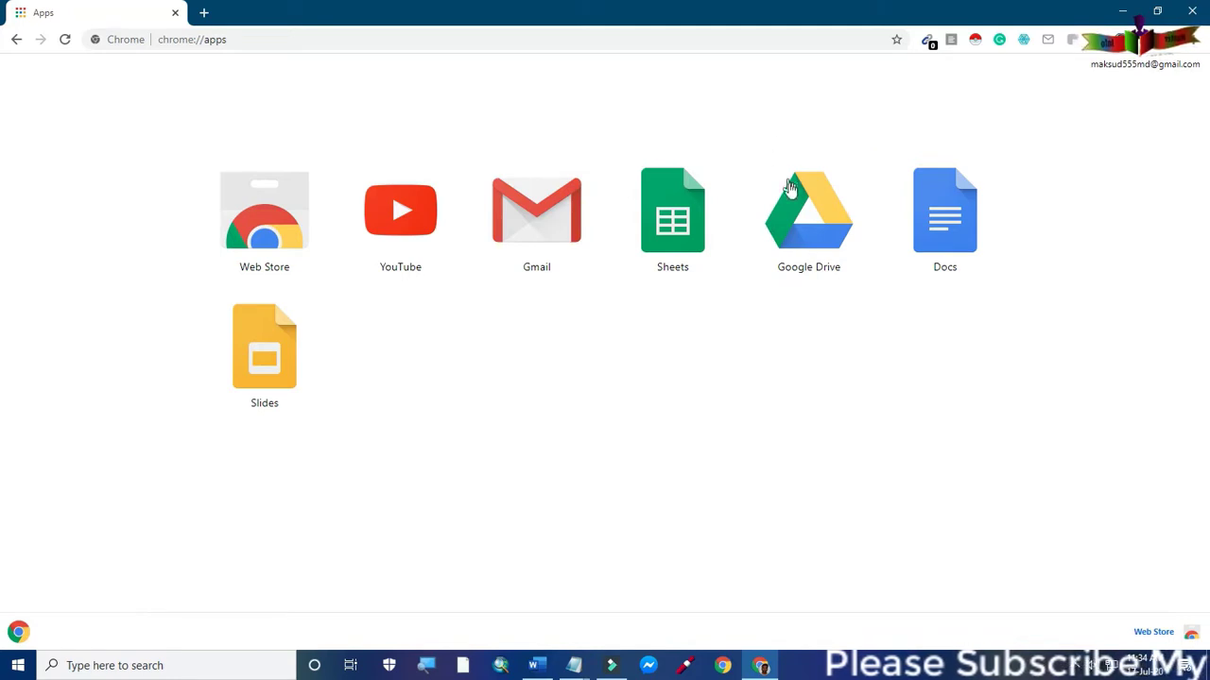
click(795, 209)
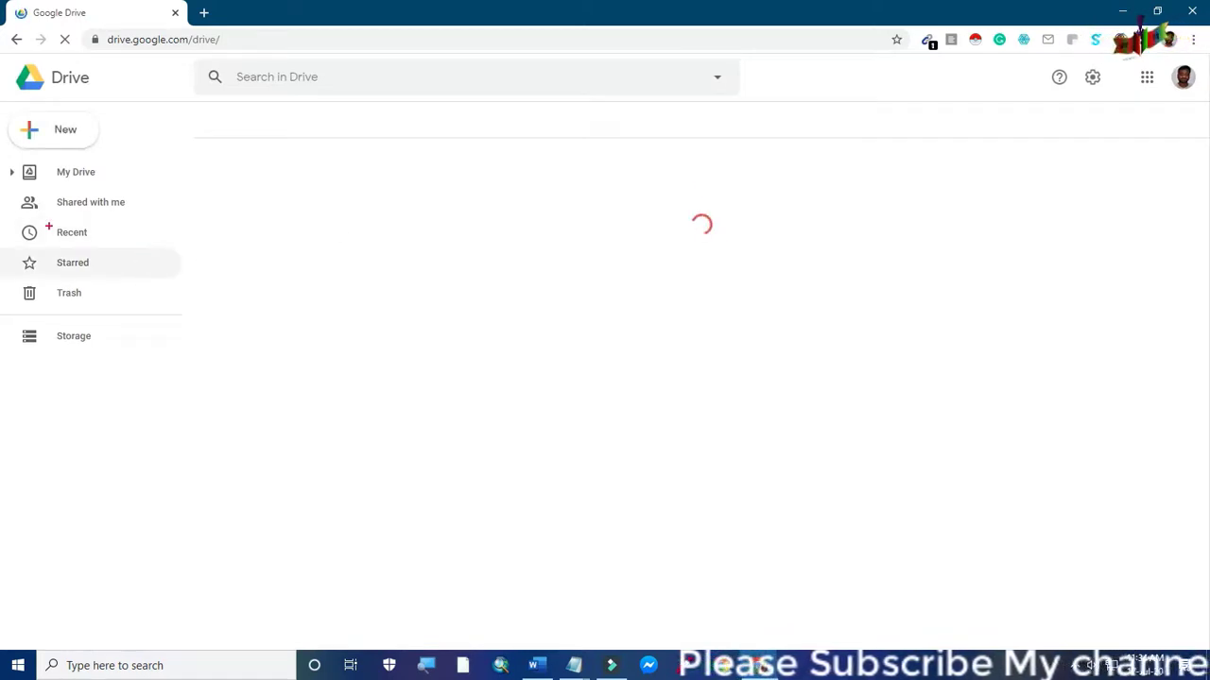
mouse_move(3, 163)
mouse_down()
mouse_move(44, 182)
mouse_move(113, 183)
mouse_up()
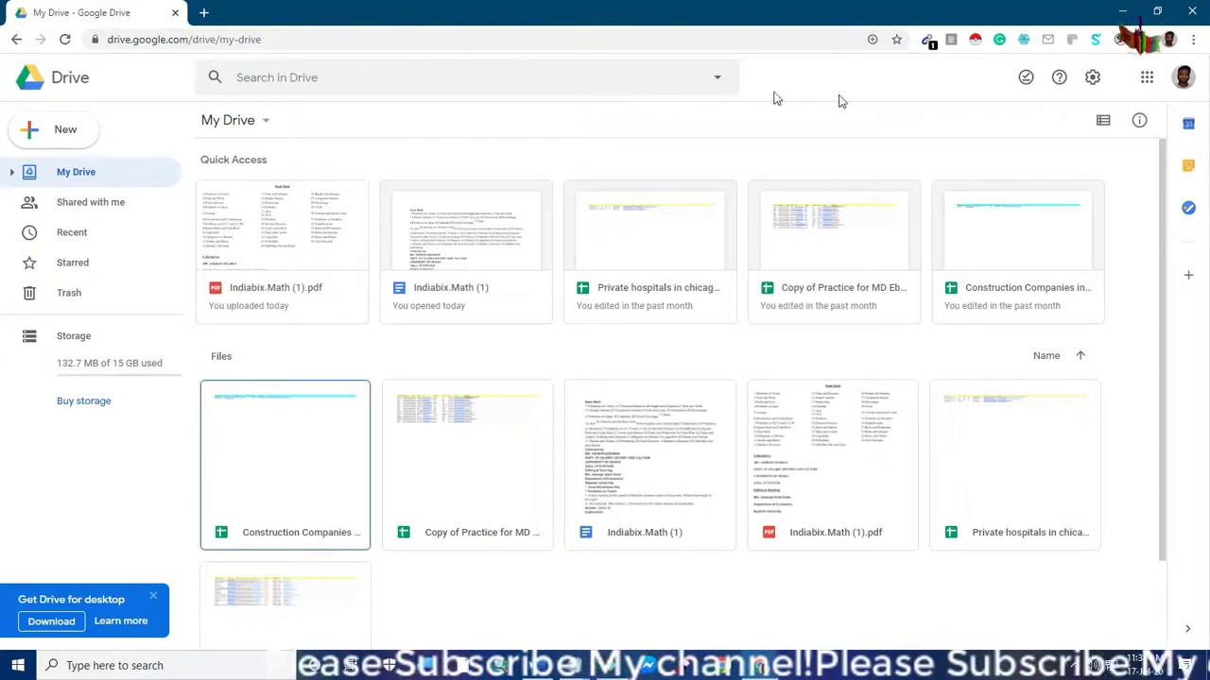
Upload the Indiabix.Math (1) PDF from the desktop into My Drive, restoring the browser to full size once it is added.
click(1155, 16)
drag(797, 154, 799, 98)
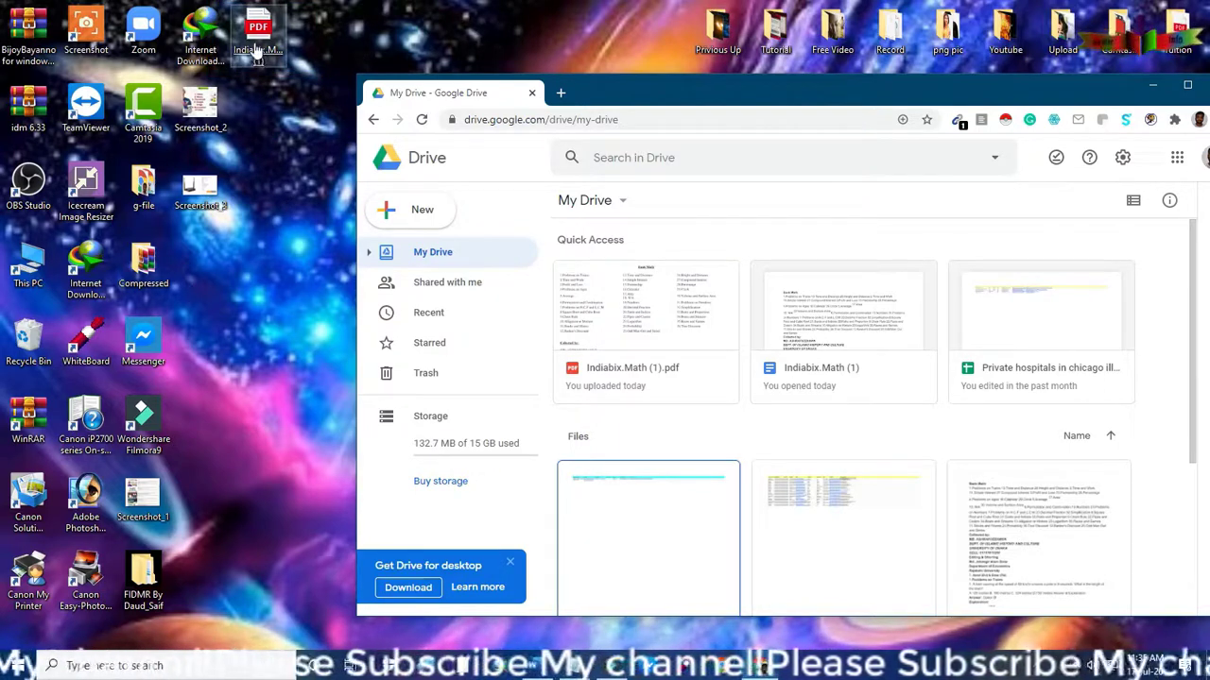
drag(255, 52, 845, 531)
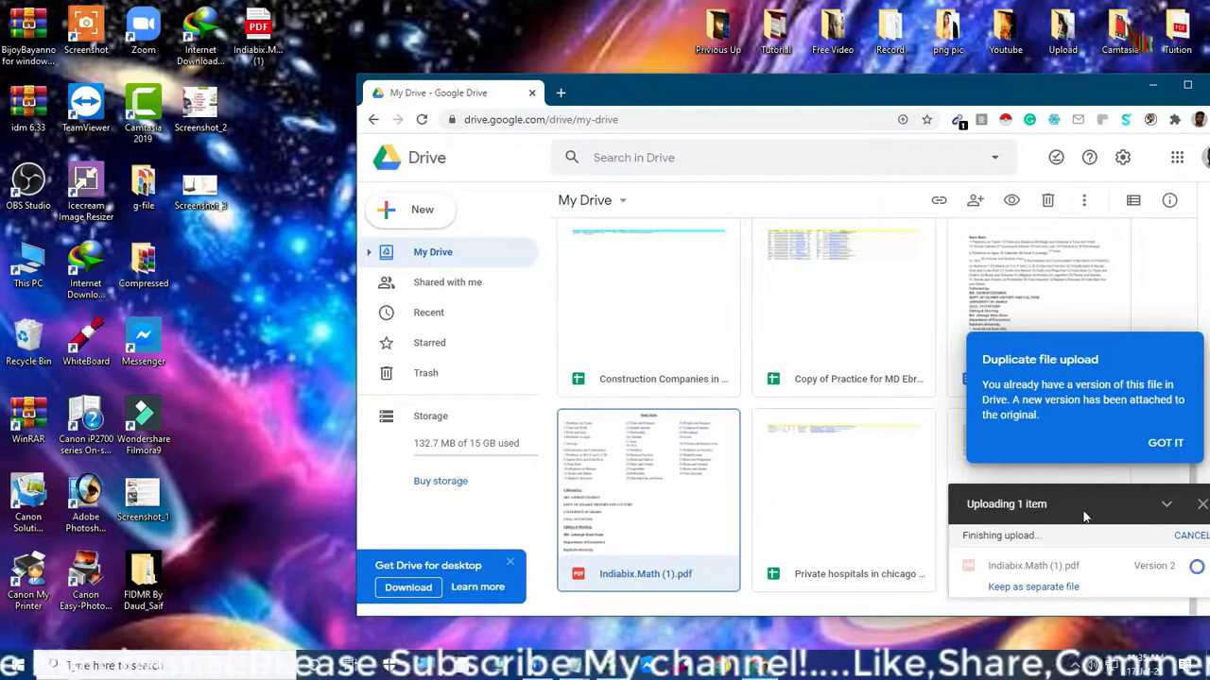
click(1186, 86)
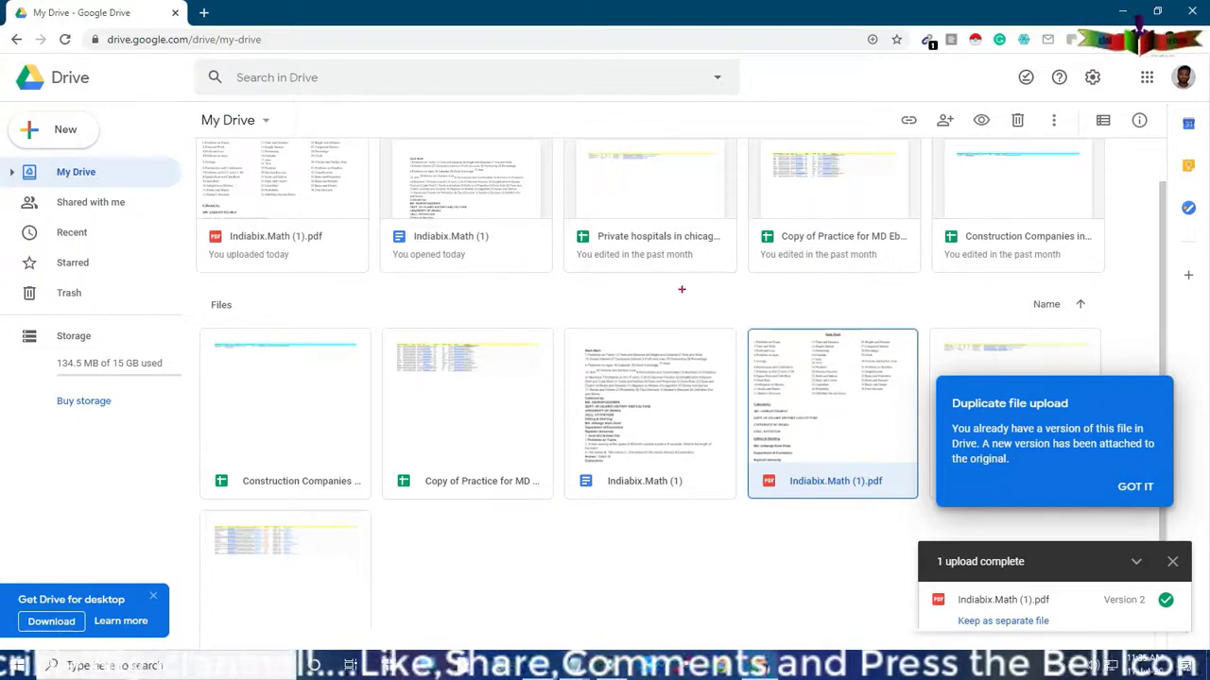
mouse_move(681, 290)
mouse_down()
mouse_move(837, 480)
mouse_move(964, 550)
mouse_up()
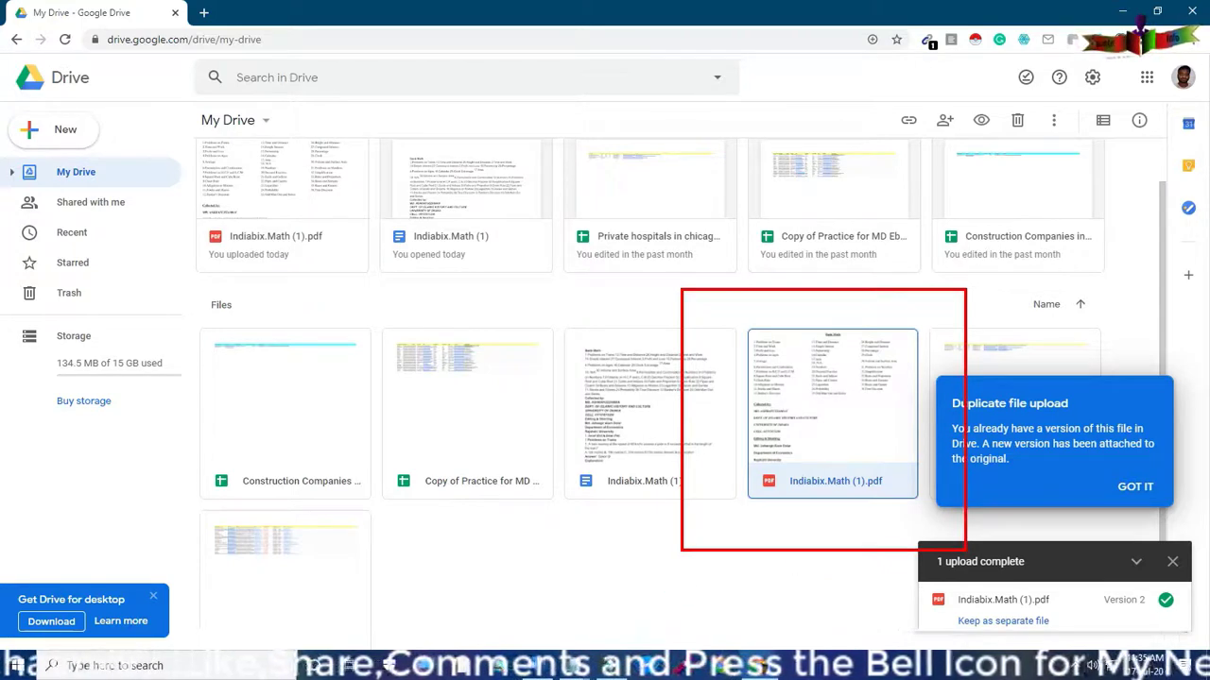
key(Escape)
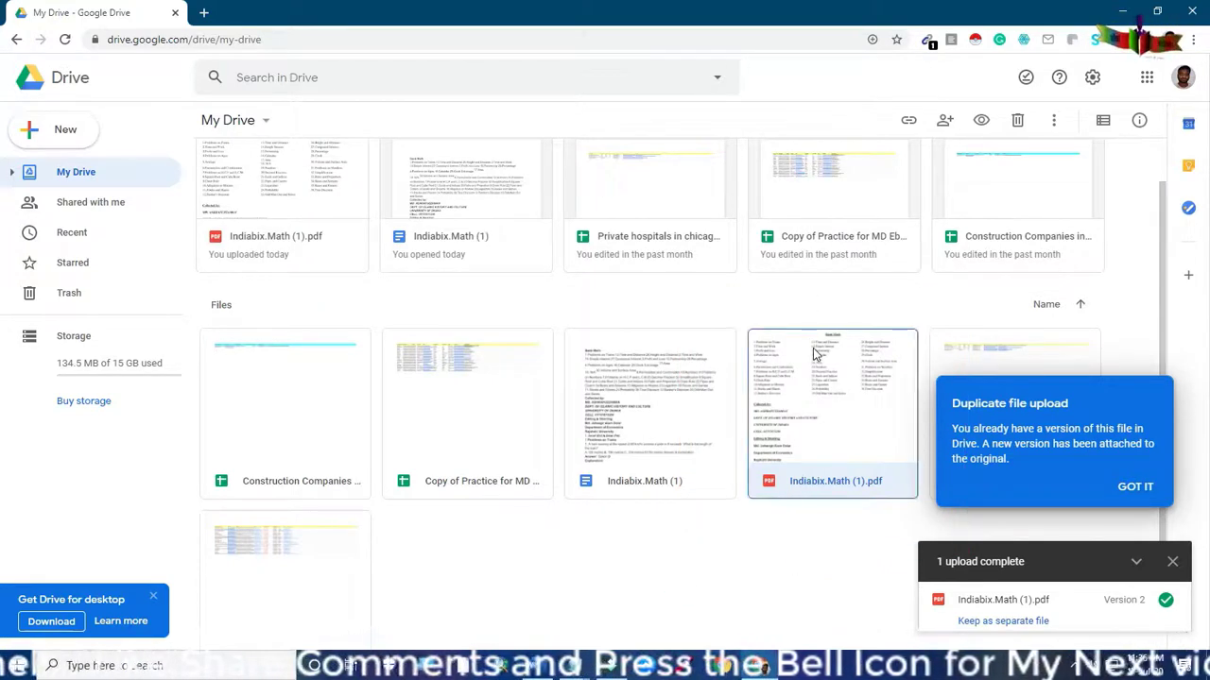
Open the uploaded Indiabix.Math (1).pdf with Google Docs.
right_click(798, 382)
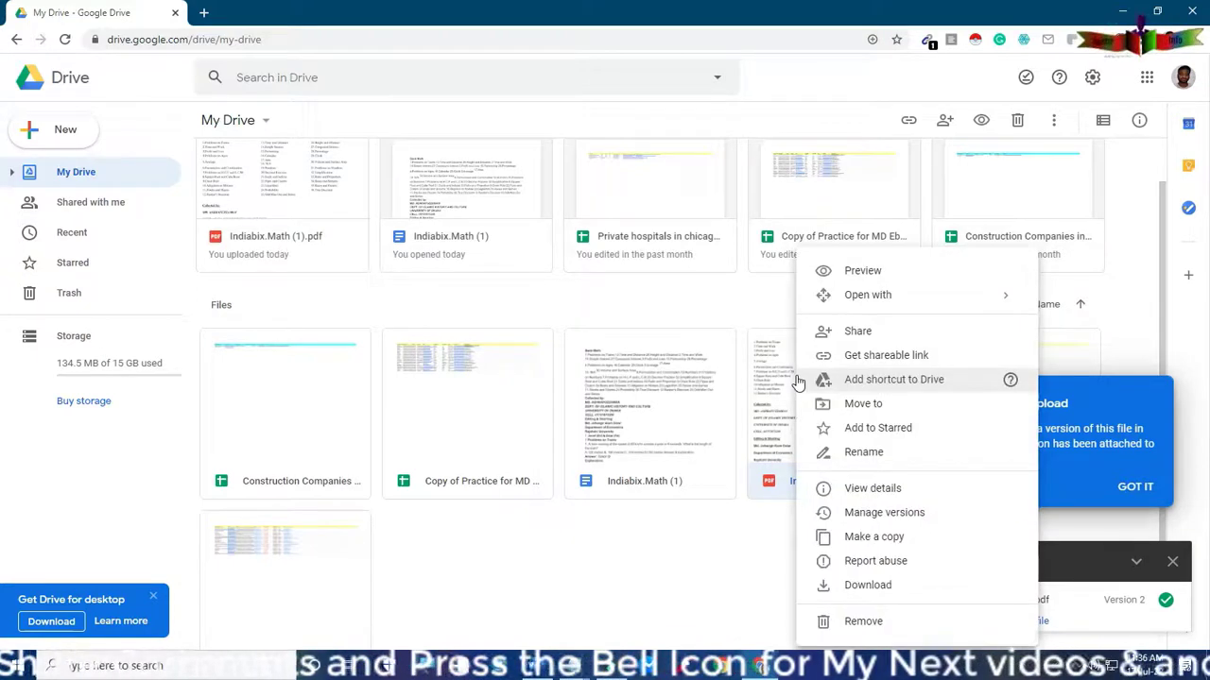
mouse_move(820, 312)
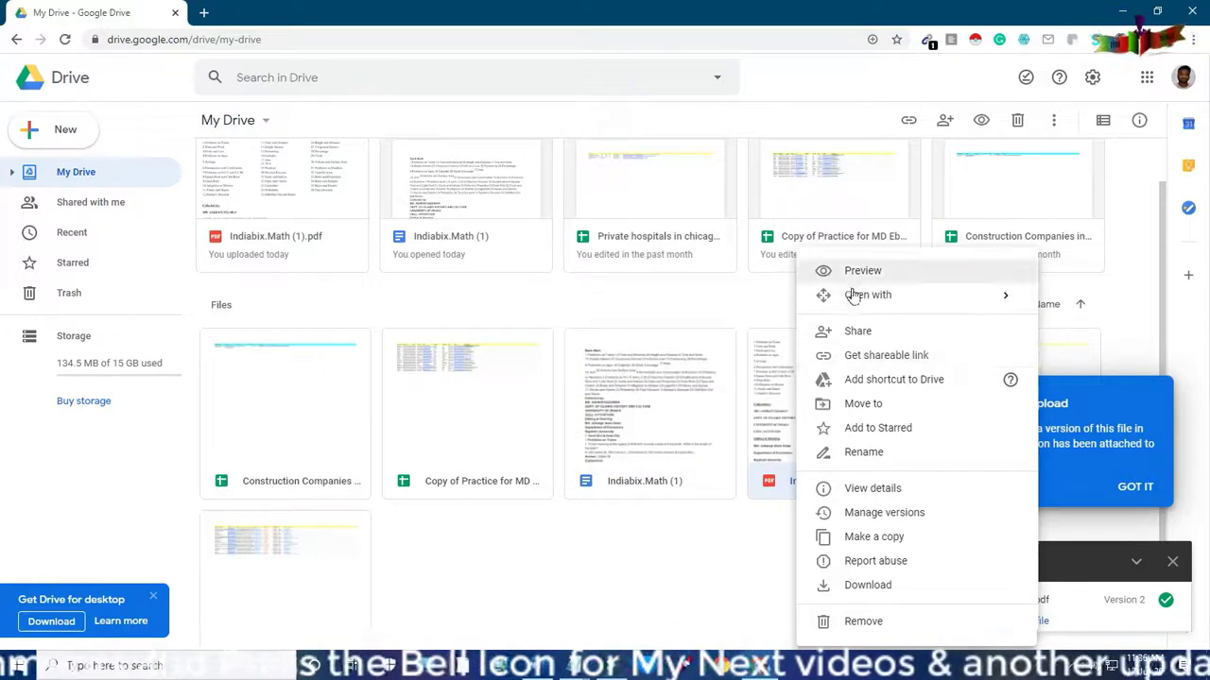
mouse_move(856, 298)
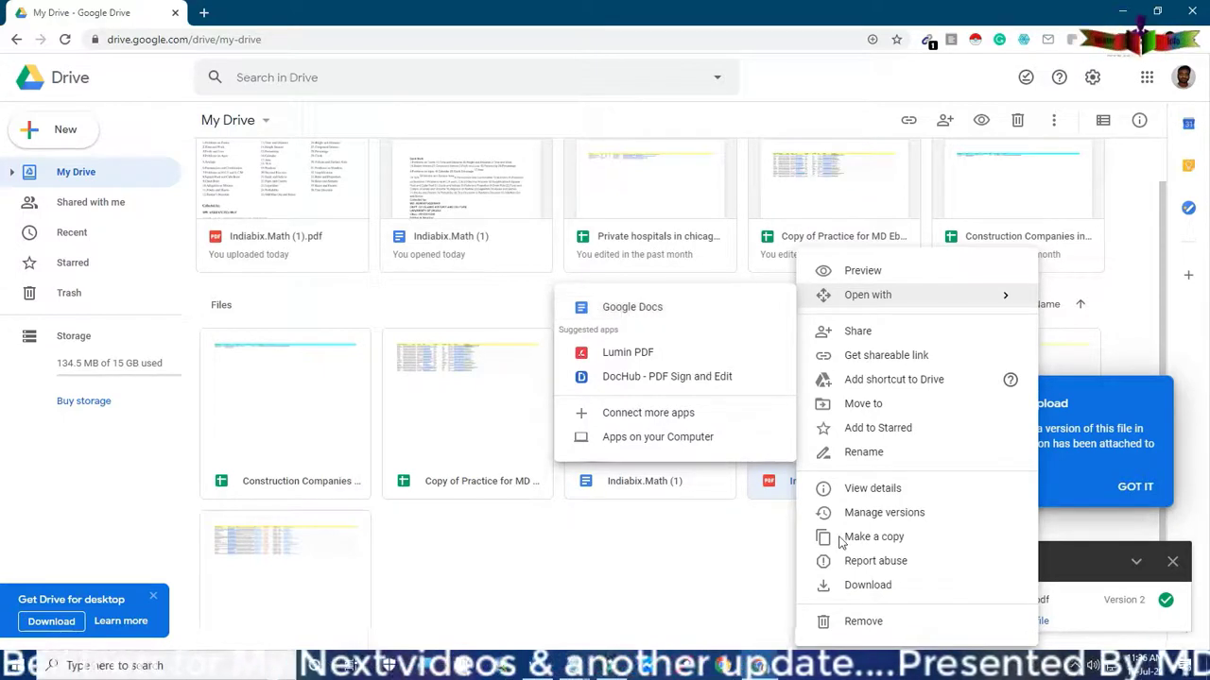
click(768, 378)
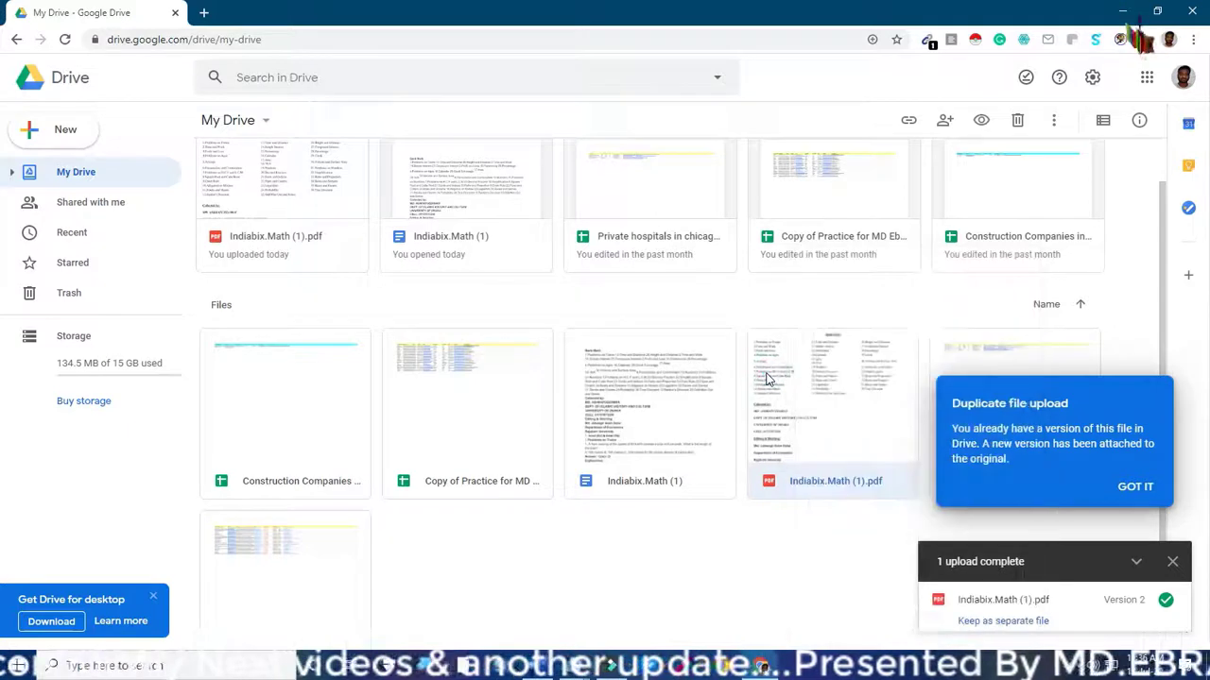
right_click(767, 378)
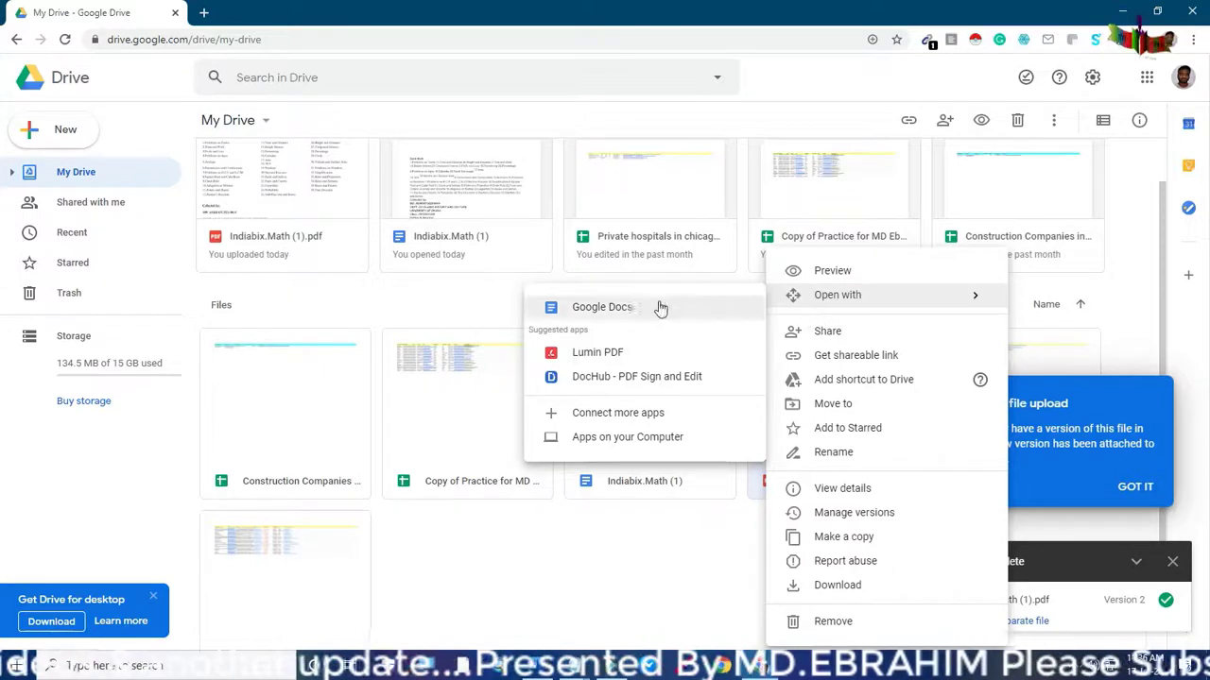
click(596, 310)
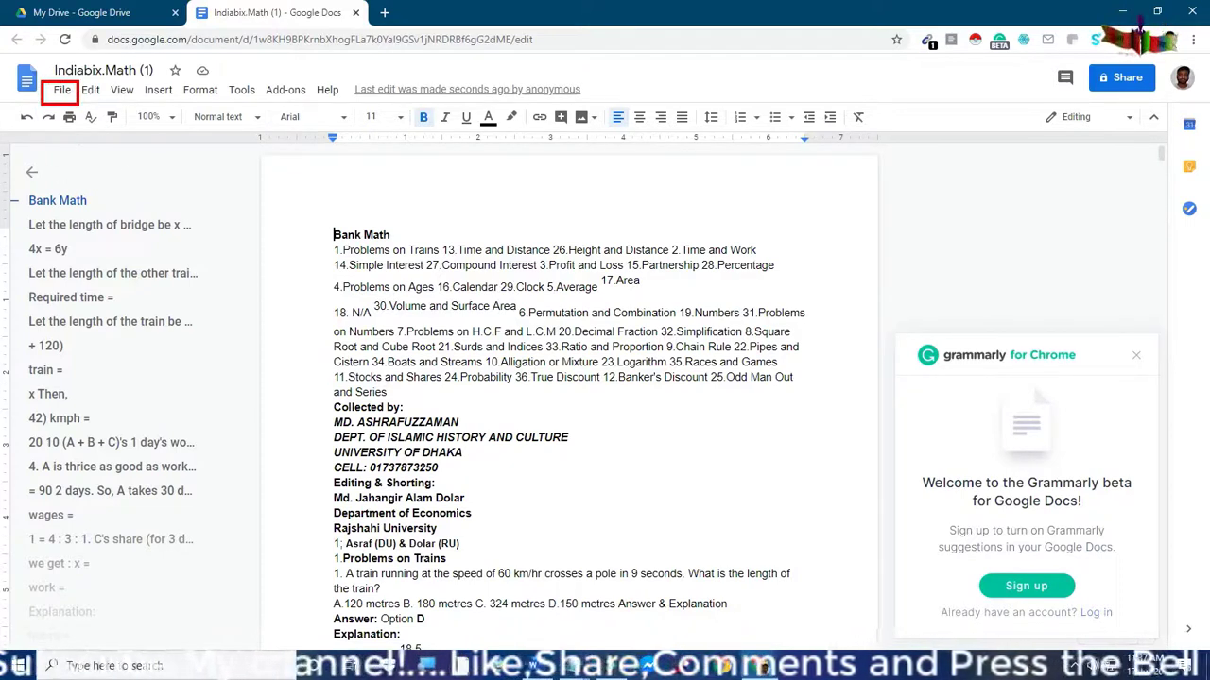
Download the converted Indiabix.Math (1) document in Microsoft Word (.docx) format.
click(61, 92)
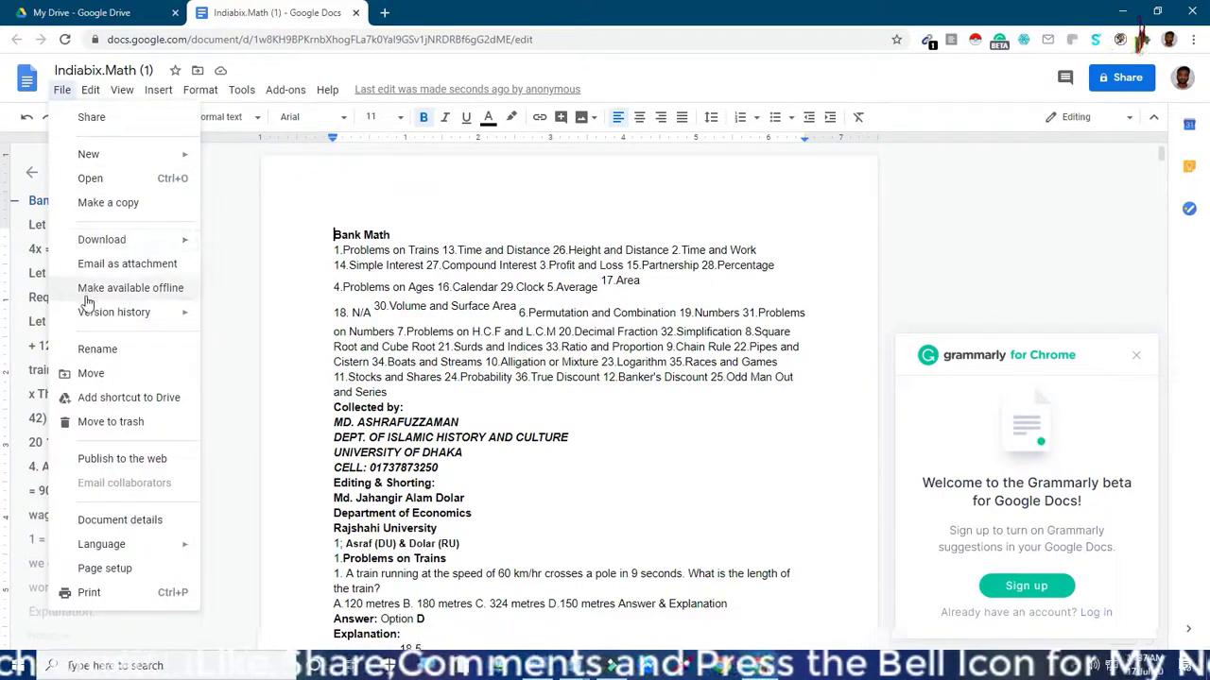
mouse_move(104, 243)
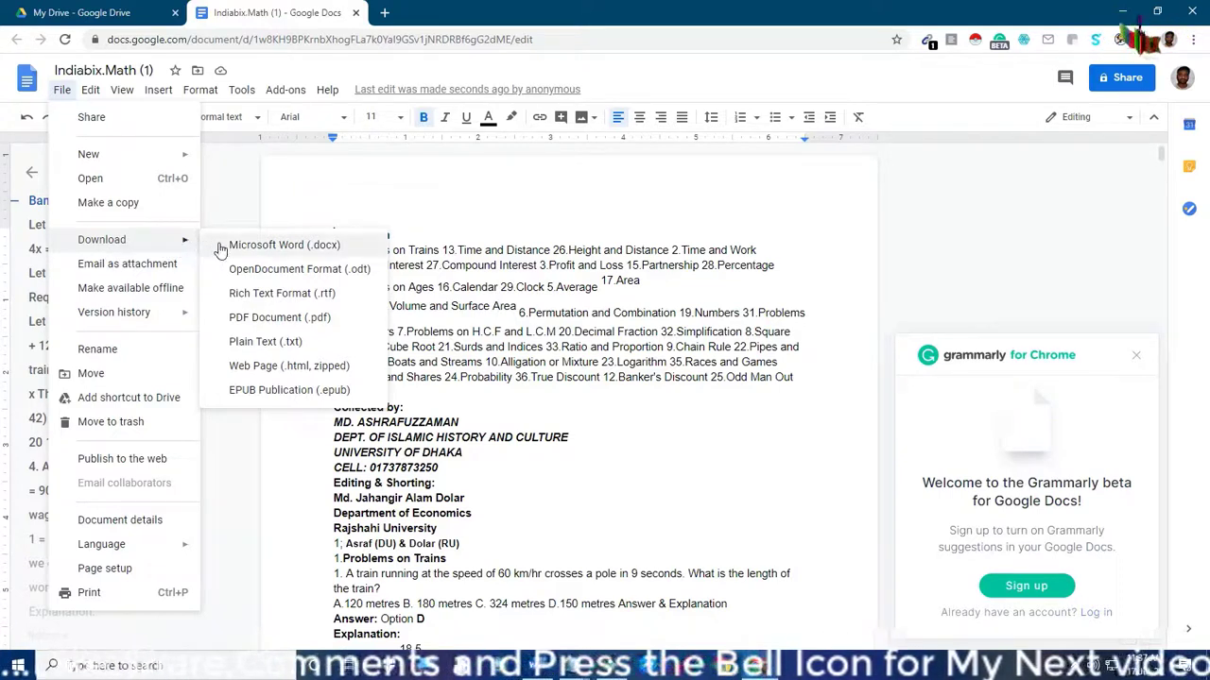
click(281, 248)
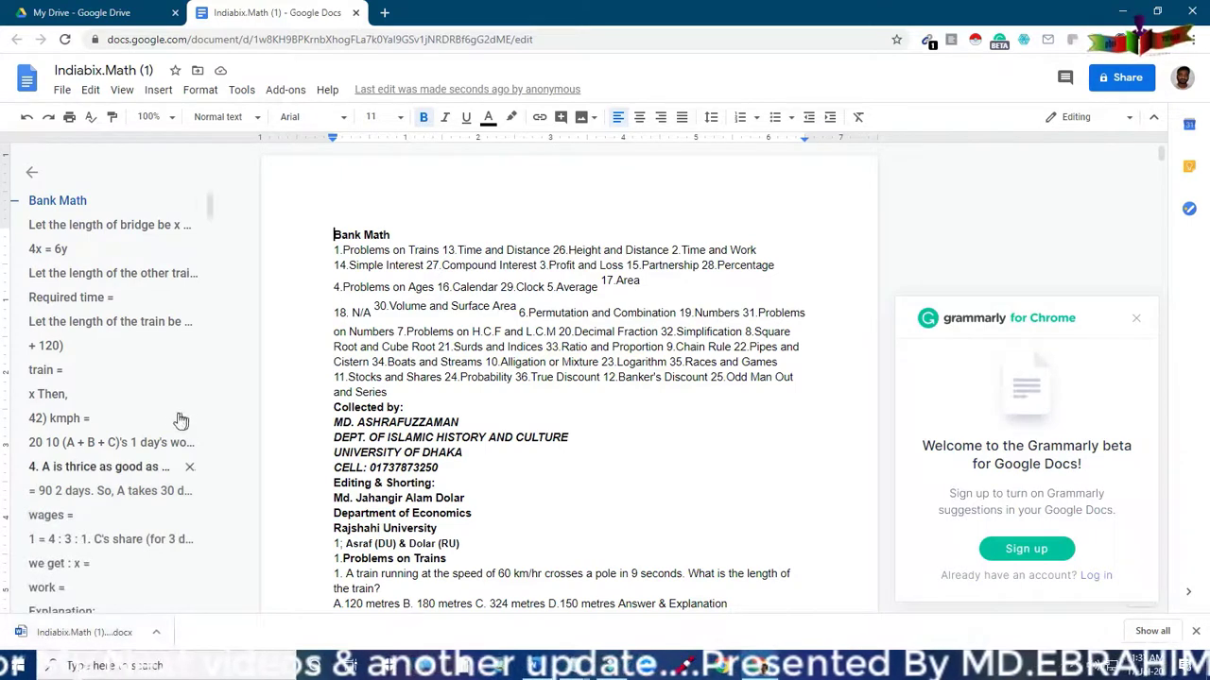
Open the downloaded .docx file in Microsoft Word and enable editing.
click(60, 635)
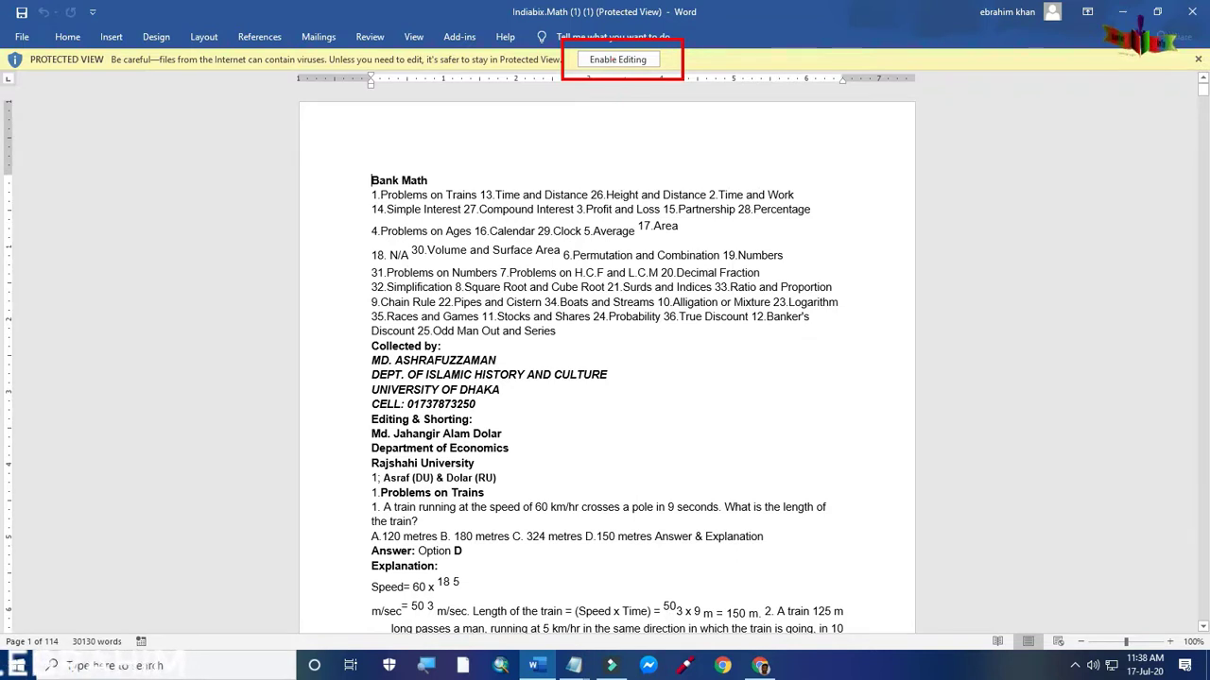
click(620, 59)
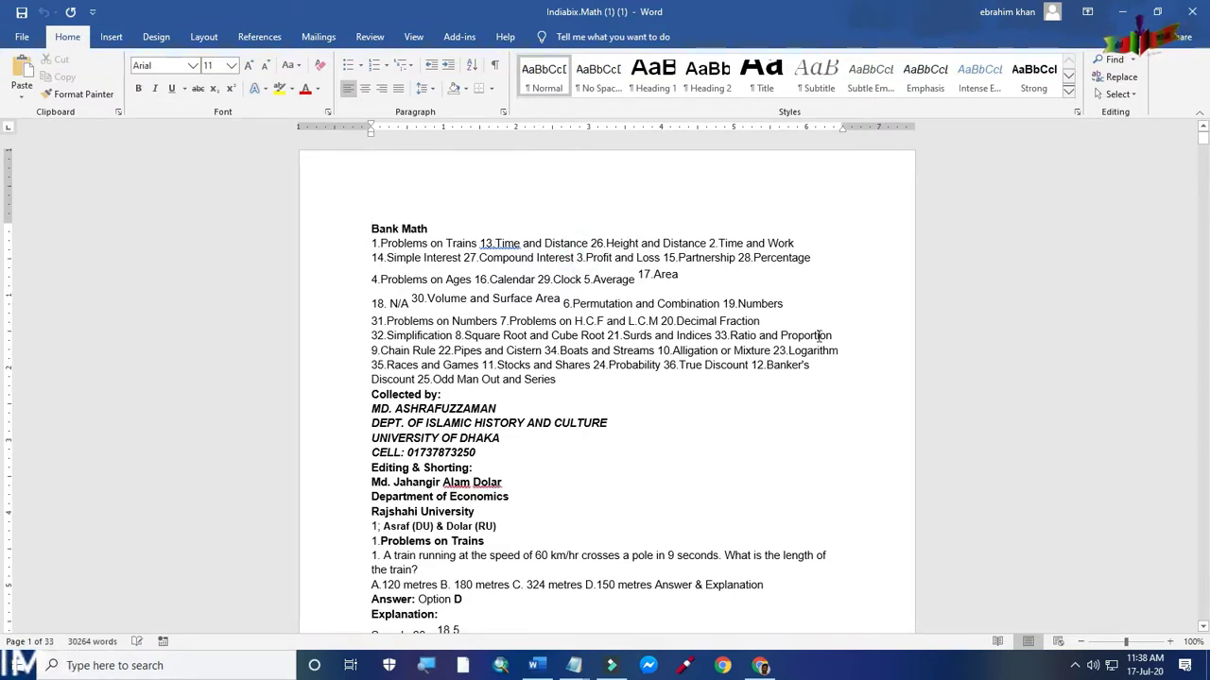
Delete the text between "14.Simp" and ".Profit and Loss" in the topic list under Bank Math.
key(BackSpace)
key(BackSpace)
key(BackSpace)
key(BackSpace)
key(BackSpace)
key(BackSpace)
key(BackSpace)
key(BackSpace)
key(BackSpace)
key(BackSpace)
key(BackSpace)
key(BackSpace)
key(BackSpace)
key(BackSpace)
key(BackSpace)
key(BackSpace)
key(BackSpace)
key(BackSpace)
key(BackSpace)
key(BackSpace)
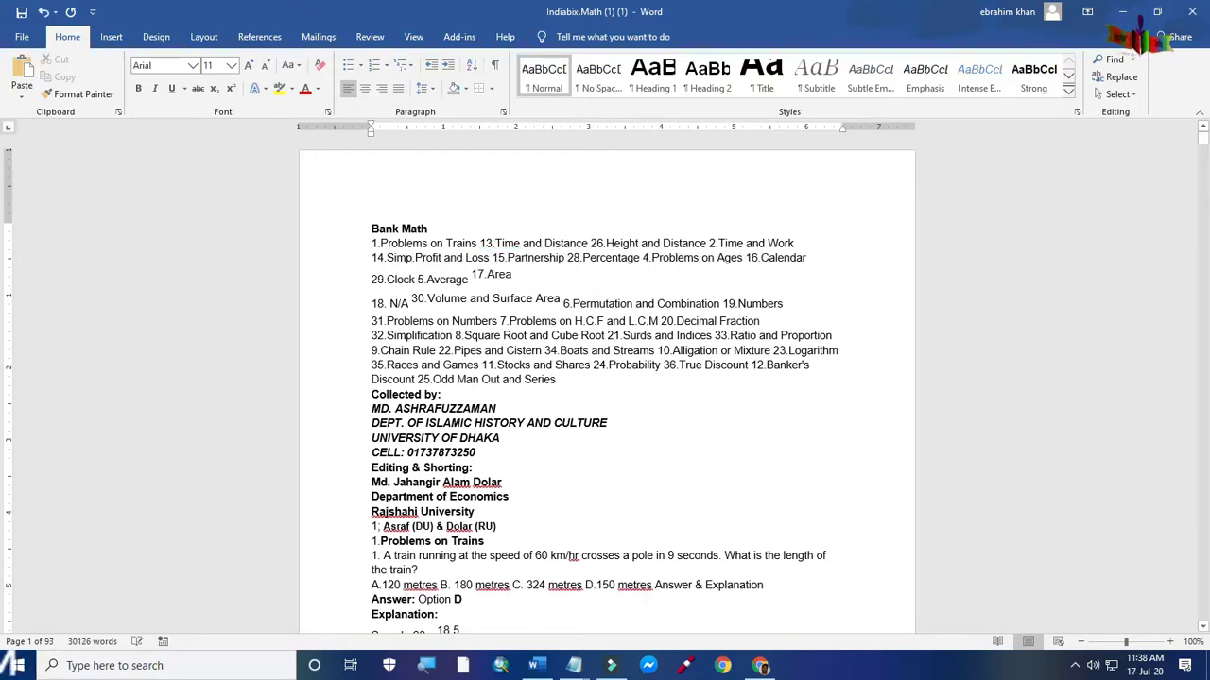
Insert a run of g letters after "14.Simp", and delete them together with the preceding p.
text(gggggggggggggg)
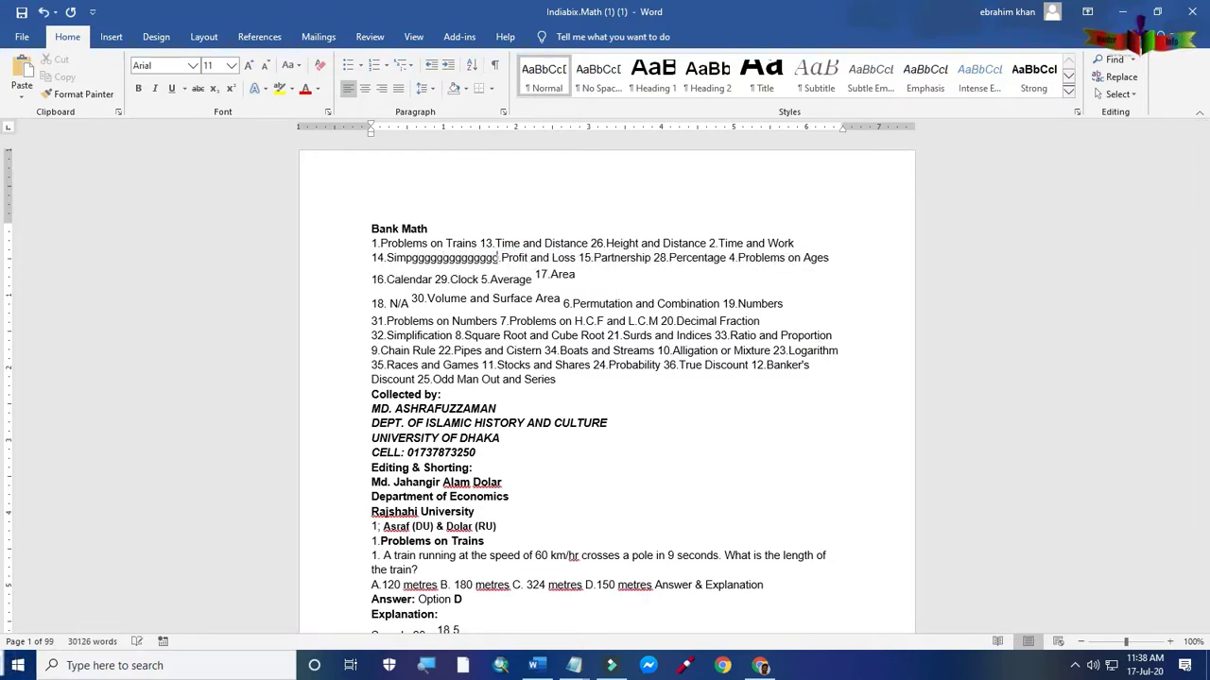
key(BackSpace)
key(BackSpace)
key(BackSpace)
key(BackSpace)
key(BackSpace)
key(BackSpace)
key(BackSpace)
key(BackSpace)
key(BackSpace)
key(BackSpace)
key(BackSpace)
key(BackSpace)
key(BackSpace)
key(BackSpace)
key(BackSpace)
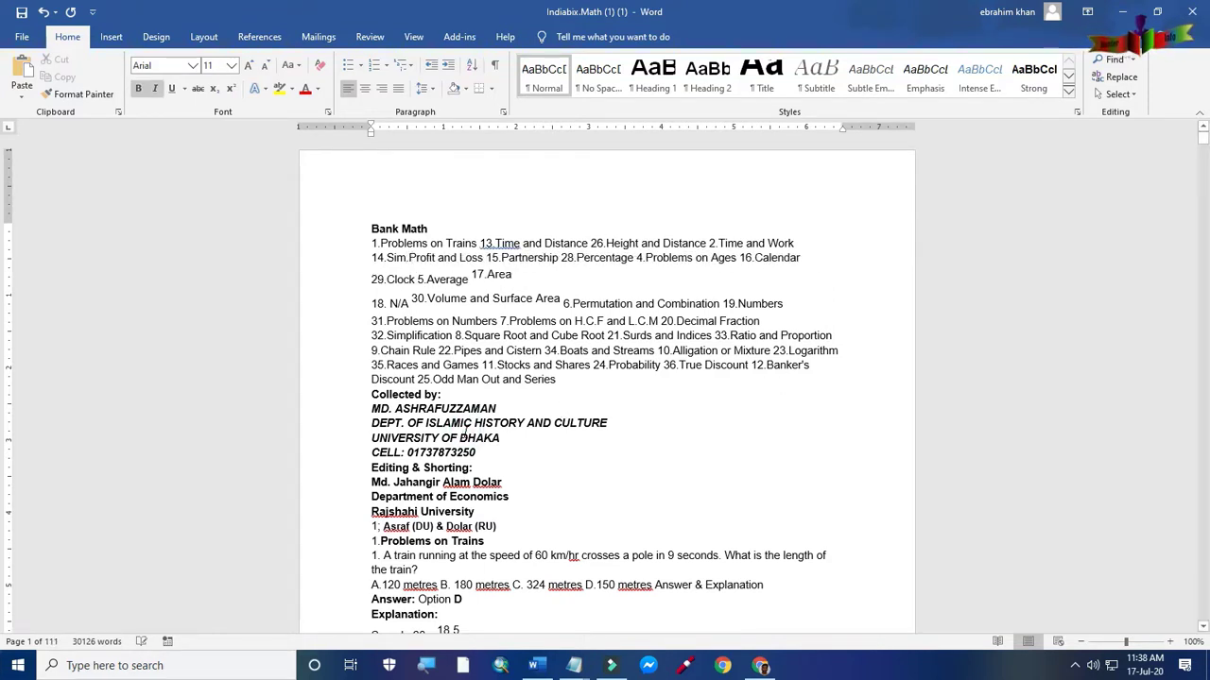
Replace the text between "CUL" and "DHAKA" in the department and university lines with random filler letters starting with "hghgh".
click(462, 437)
key(BackSpace)
key(BackSpace)
key(BackSpace)
key(BackSpace)
key(BackSpace)
key(BackSpace)
key(BackSpace)
key(BackSpace)
key(BackSpace)
key(BackSpace)
key(BackSpace)
key(BackSpace)
key(BackSpace)
key(BackSpace)
key(BackSpace)
key(BackSpace)
key(BackSpace)
key(BackSpace)
key(BackSpace)
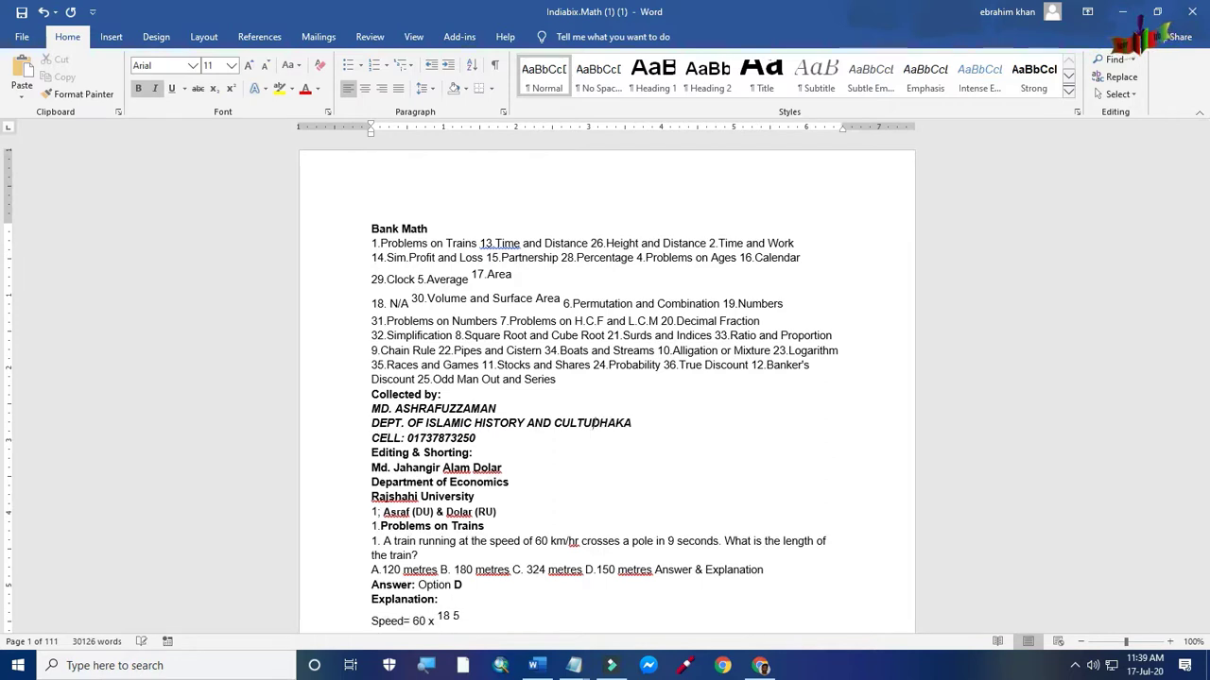
text(hghghgghghghghghgg)
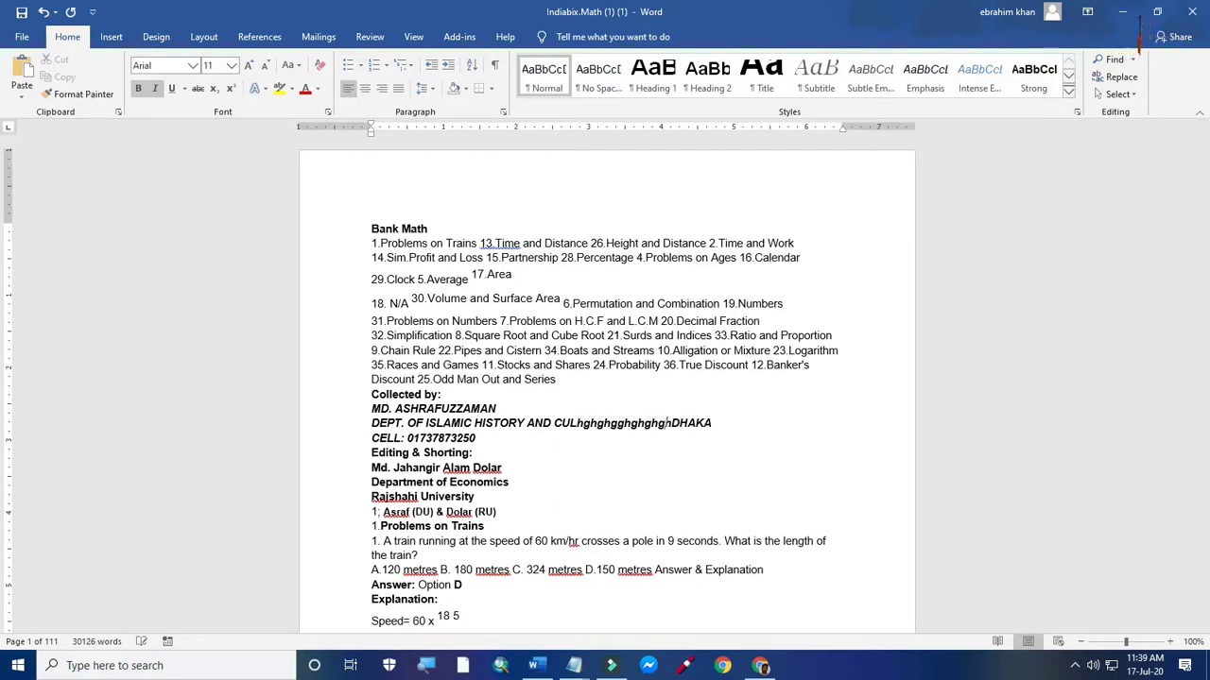
text(ffdfddfddfg)
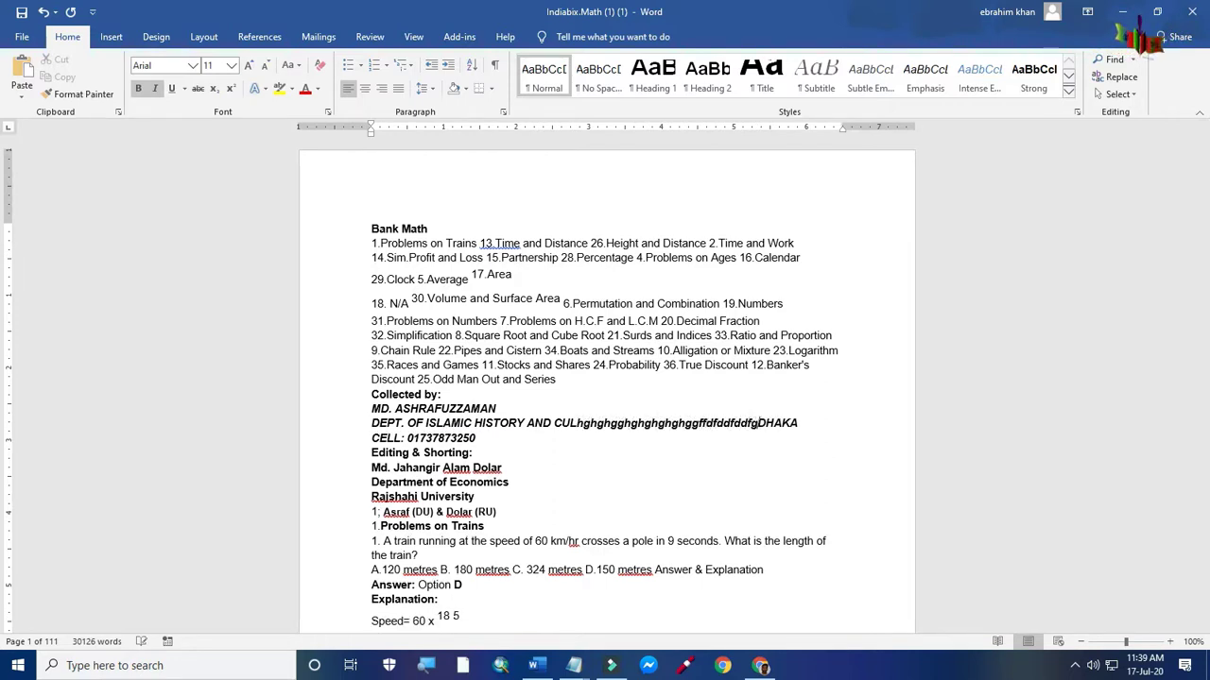